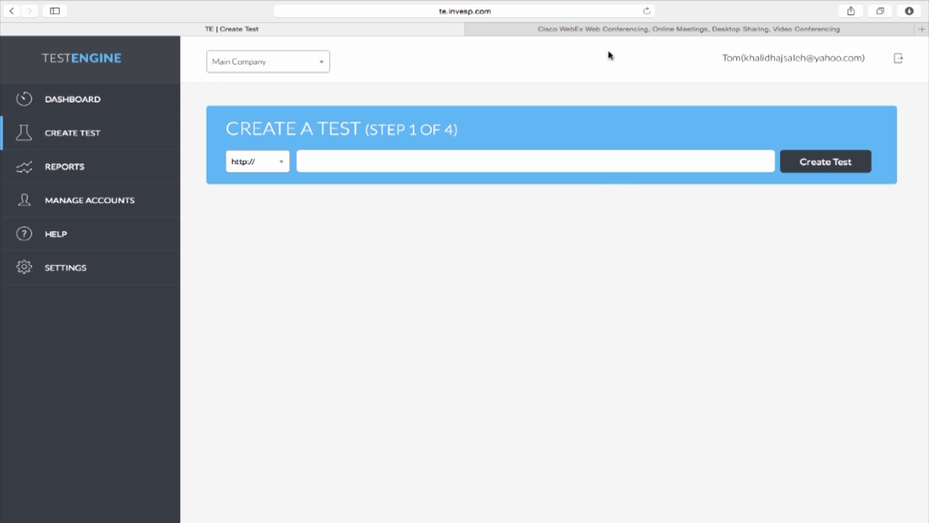
{"action": "left_click", "coordinate": [602, 29]}
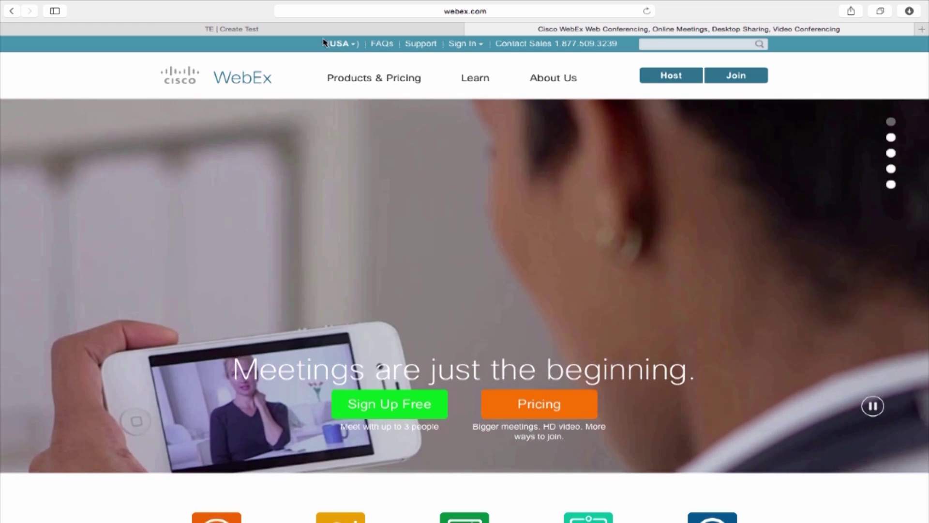
{"action": "left_click", "coordinate": [325, 32]}
{"action": "left_click", "coordinate": [356, 156]}
{"action": "type", "text": "www.webex.com"}
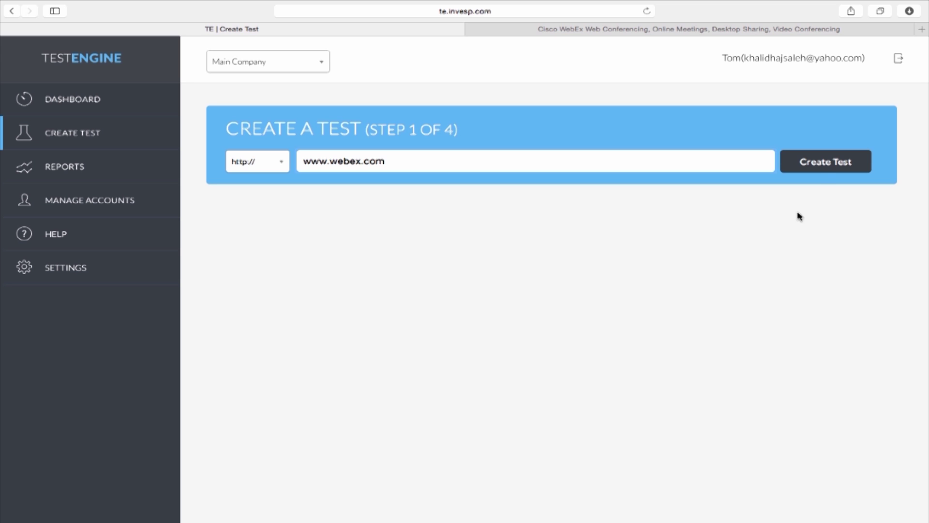
{"action": "left_click", "coordinate": [825, 164]}
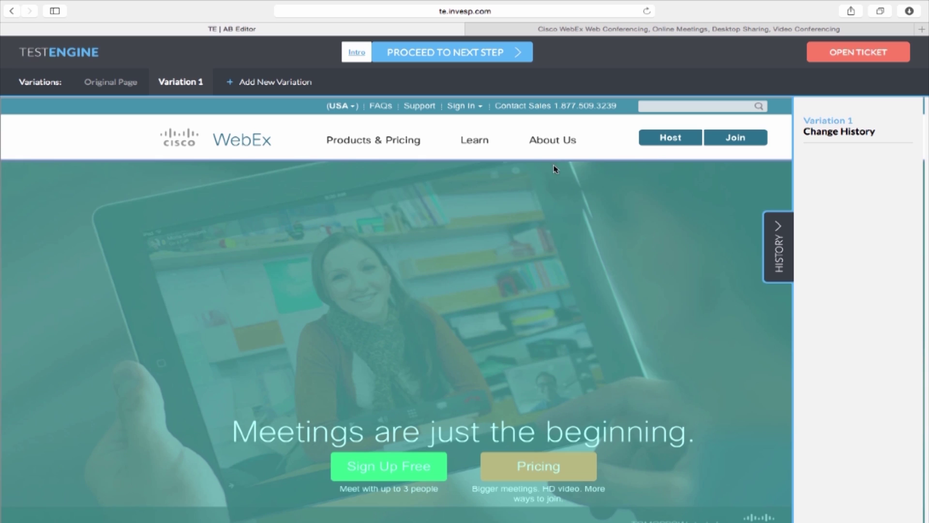
{"action": "mouse_move", "coordinate": [565, 149]}
{"action": "mouse_move", "coordinate": [484, 143]}
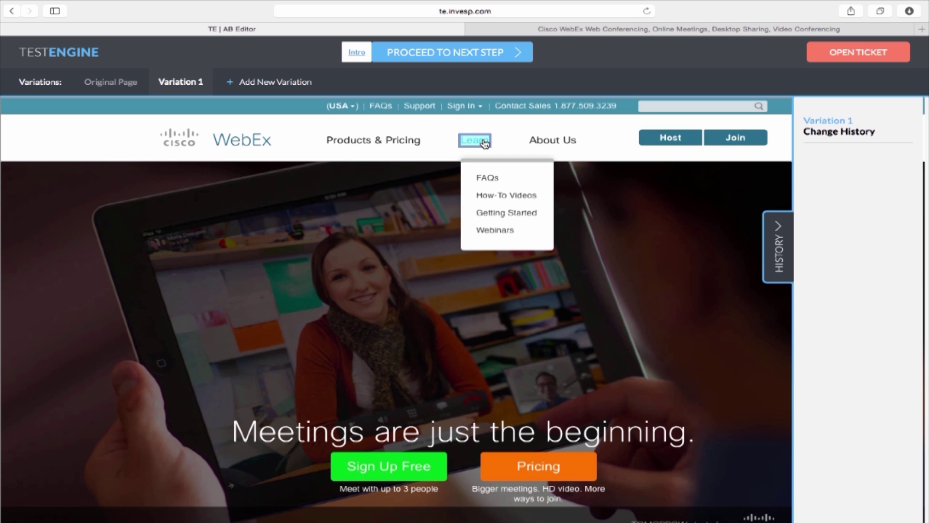
{"action": "left_click", "coordinate": [484, 143]}
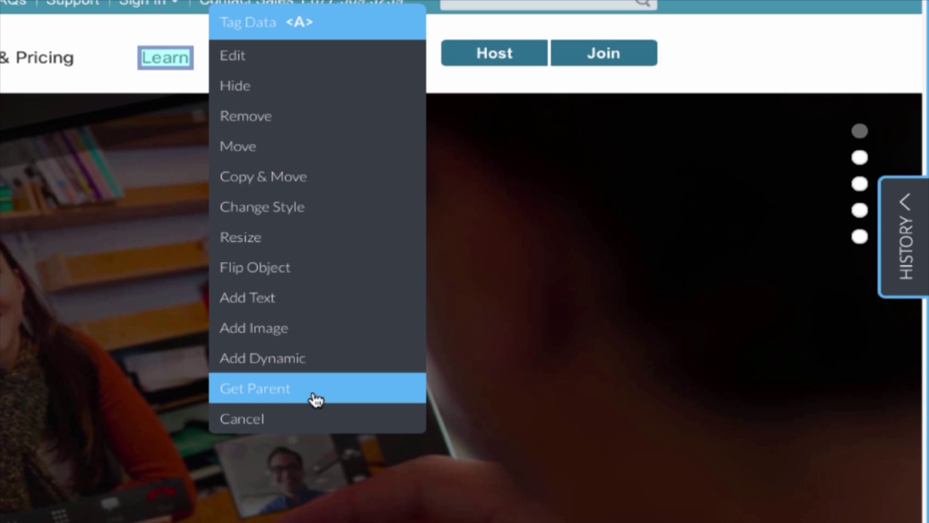
{"action": "left_click", "coordinate": [263, 418]}
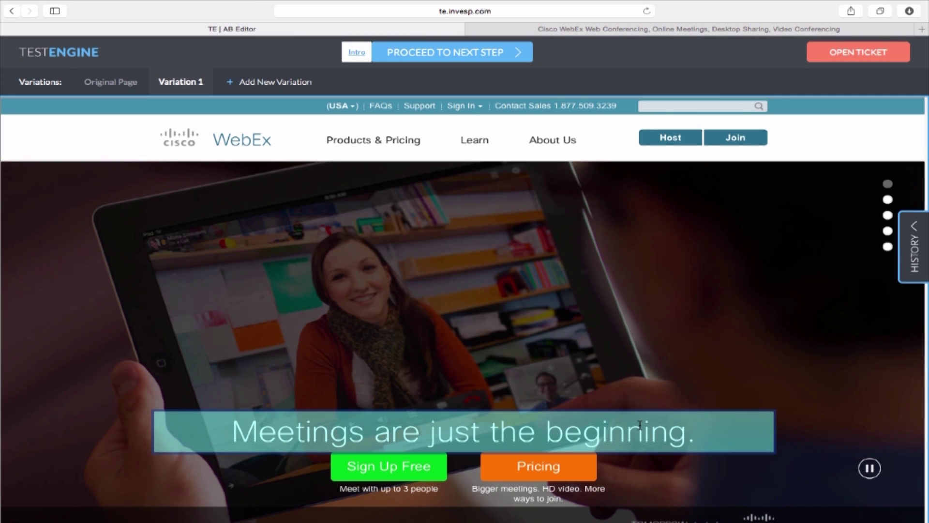
- Change Variation 1's hero headline from 'Meetings are just the beginning.' to 'Start Now' in its HTML
{"action": "left_click", "coordinate": [701, 441]}
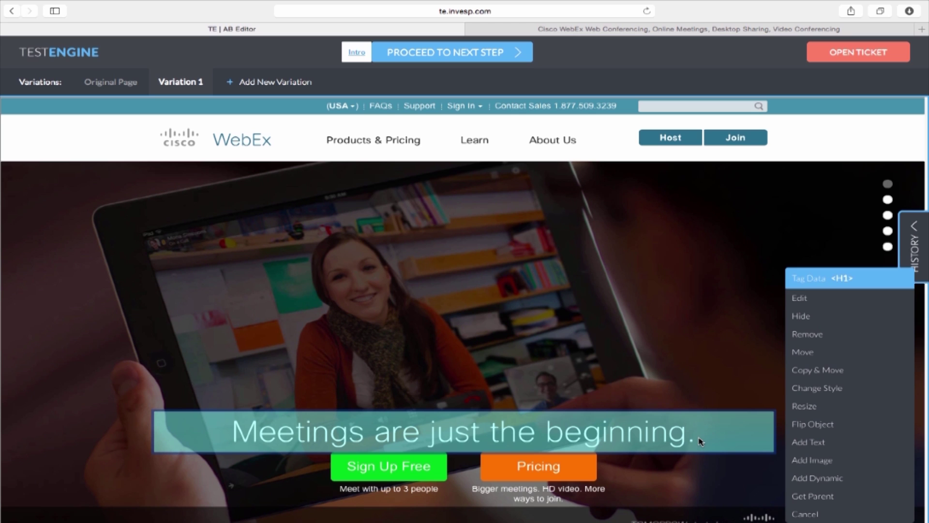
{"action": "left_click", "coordinate": [833, 301]}
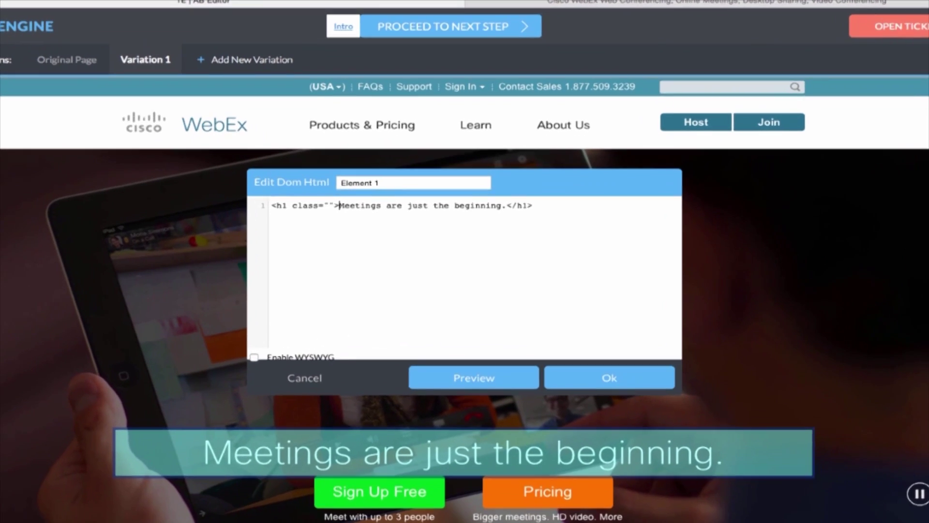
{"action": "left_click_drag", "start_coordinate": [351, 210], "coordinate": [514, 196]}
{"action": "type", "text": "Start Now"}
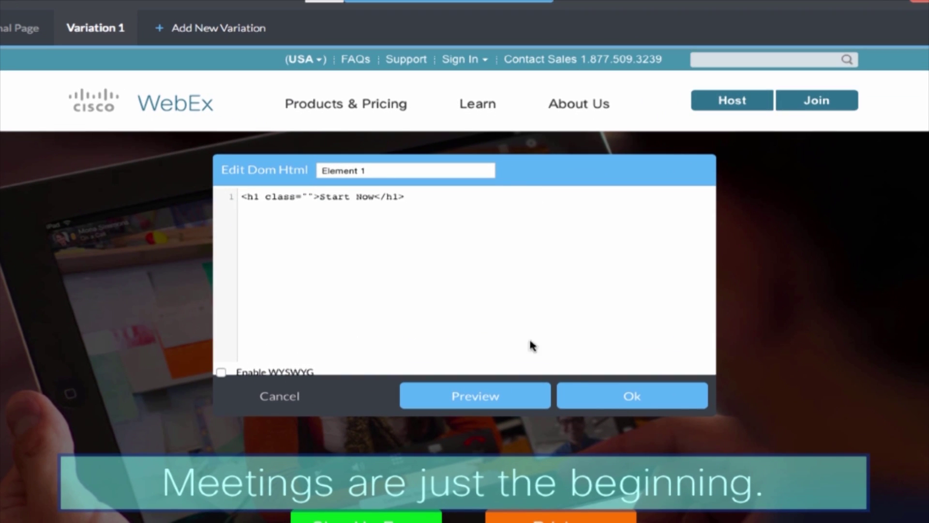
{"action": "left_click", "coordinate": [632, 396]}
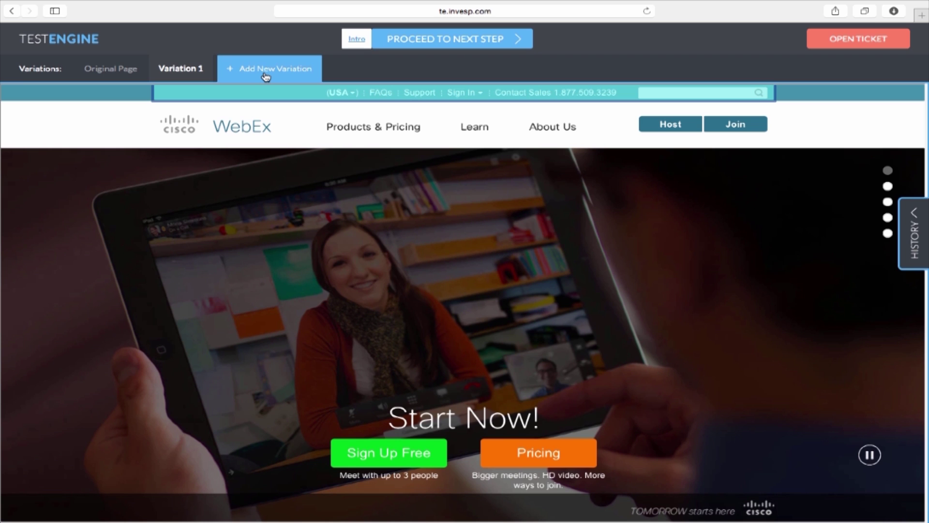
- Add Variation 2 and remove the Pricing block from its hero
{"action": "left_click", "coordinate": [266, 75]}
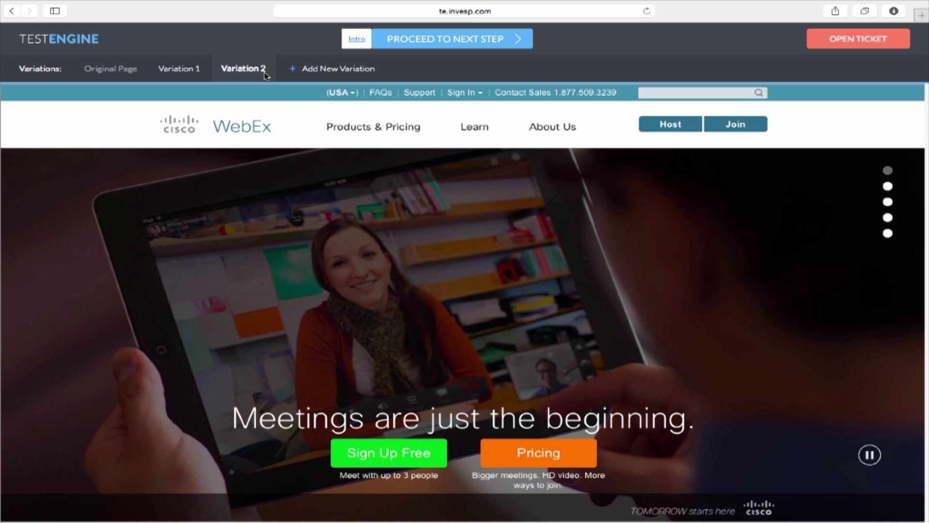
{"action": "left_click", "coordinate": [265, 75]}
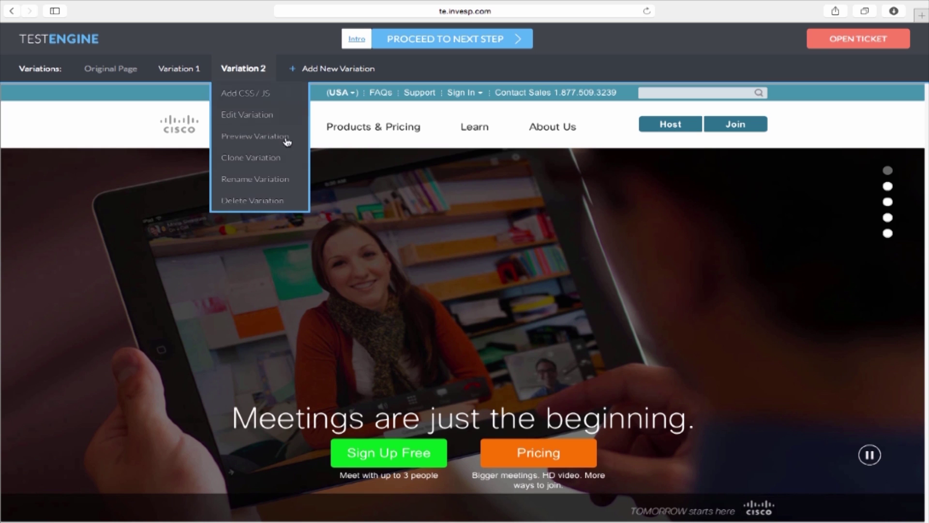
{"action": "left_click", "coordinate": [289, 142]}
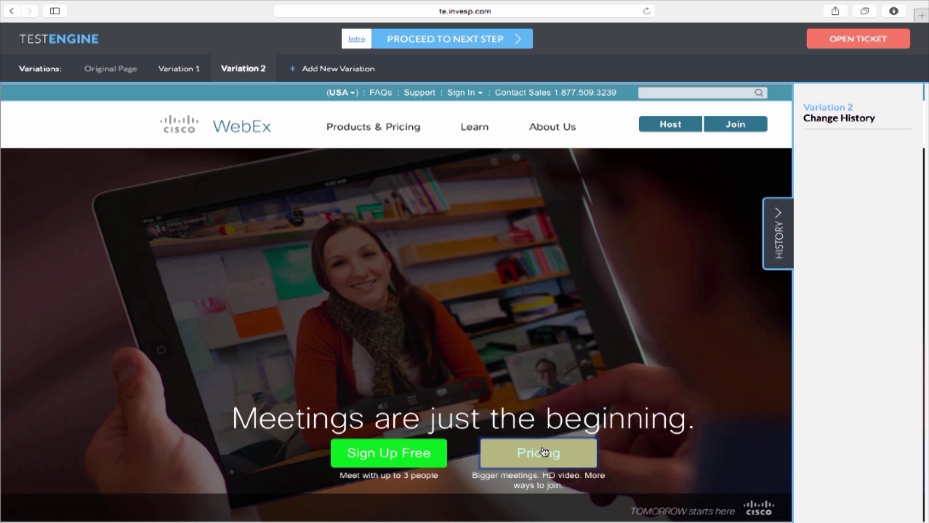
{"action": "left_click", "coordinate": [612, 470]}
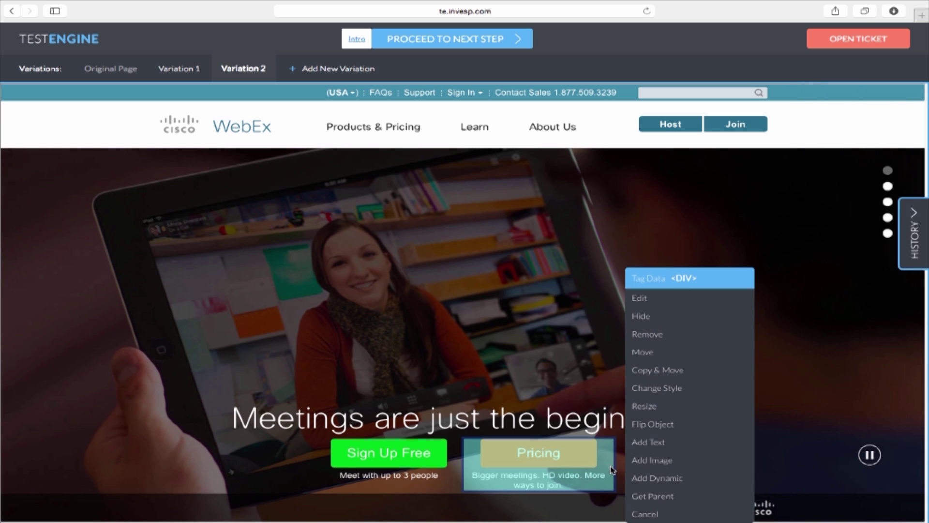
{"action": "left_click", "coordinate": [656, 341]}
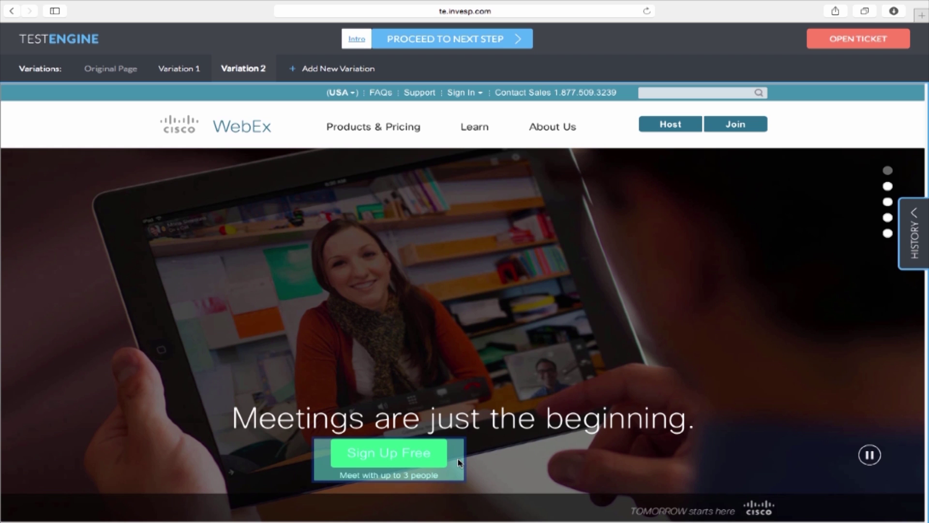
- Move Variation 2's Sign Up Free block to the hero centre under the headline
{"action": "left_click", "coordinate": [459, 463]}
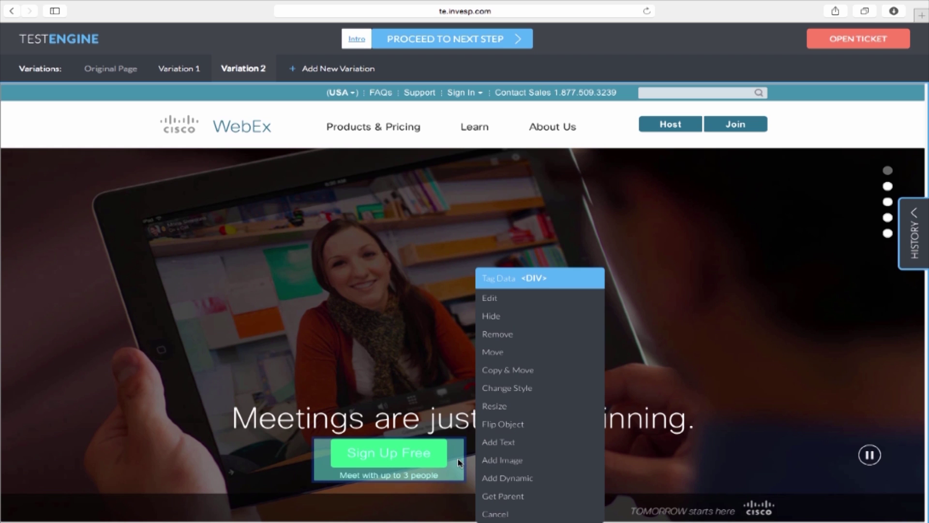
{"action": "left_click", "coordinate": [501, 356]}
{"action": "left_click_drag", "start_coordinate": [460, 464], "coordinate": [400, 488]}
{"action": "left_click", "coordinate": [599, 320]}
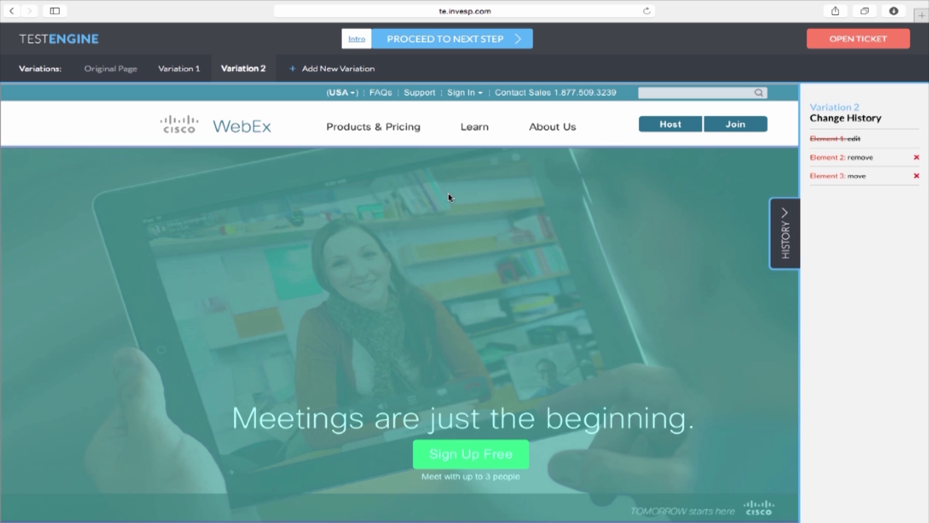
{"action": "left_click", "coordinate": [792, 236]}
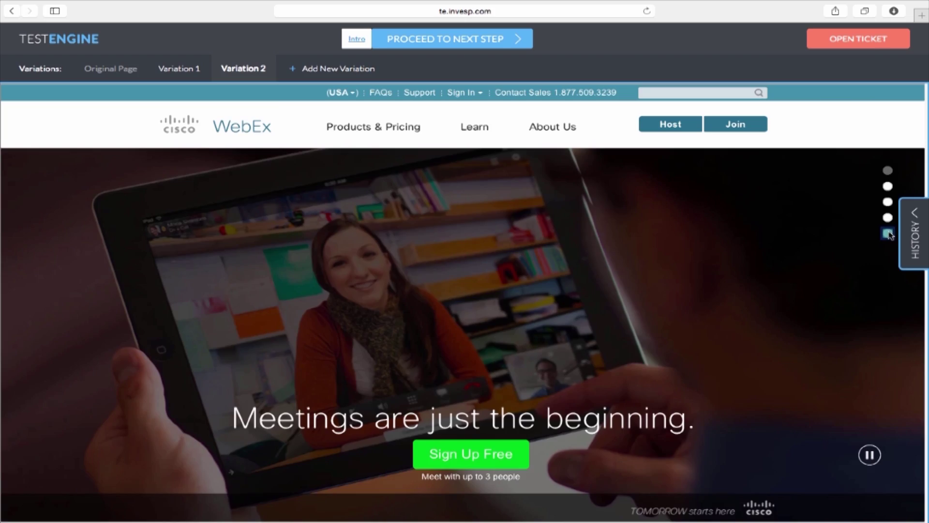
{"action": "left_click", "coordinate": [922, 236]}
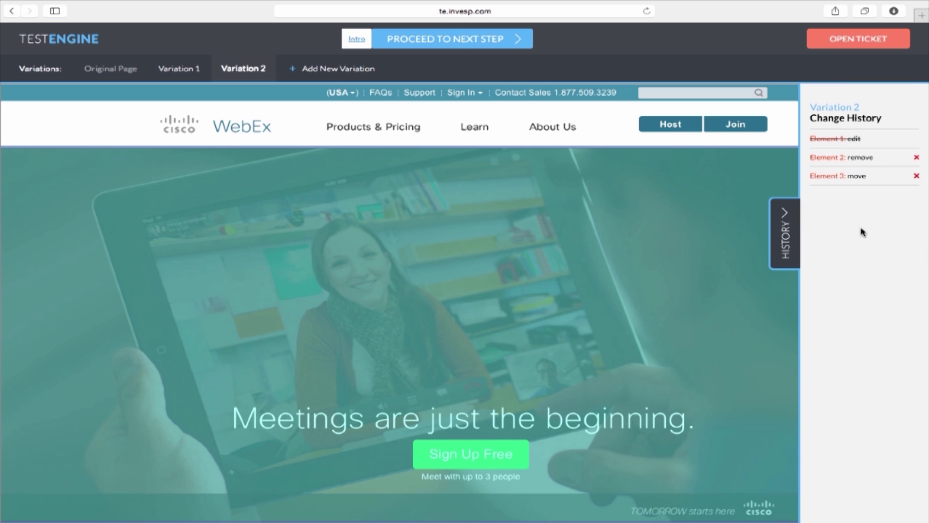
- Compare Variation 1 with Variation 2, then continue to the next test setup step
{"action": "left_click", "coordinate": [785, 234]}
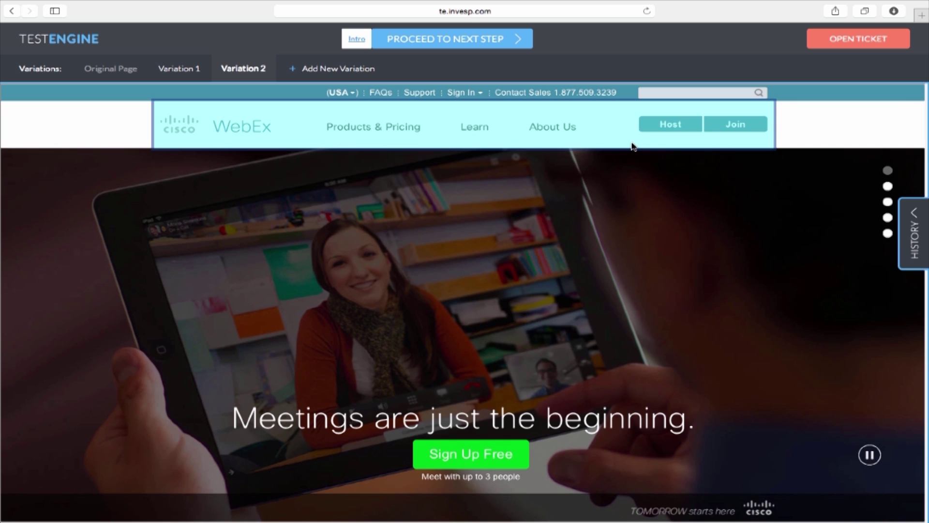
{"action": "mouse_move", "coordinate": [184, 72]}
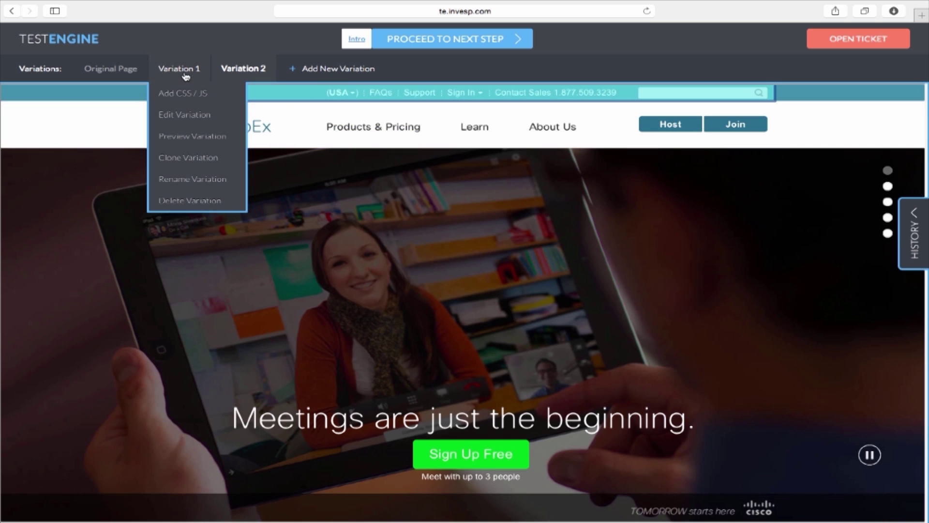
{"action": "left_click", "coordinate": [185, 73]}
{"action": "mouse_move", "coordinate": [258, 73]}
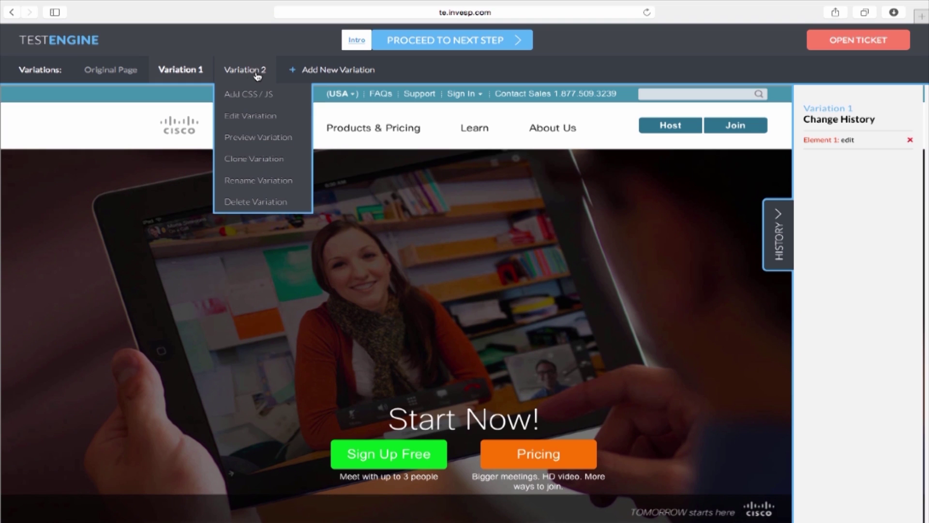
{"action": "left_click", "coordinate": [258, 73]}
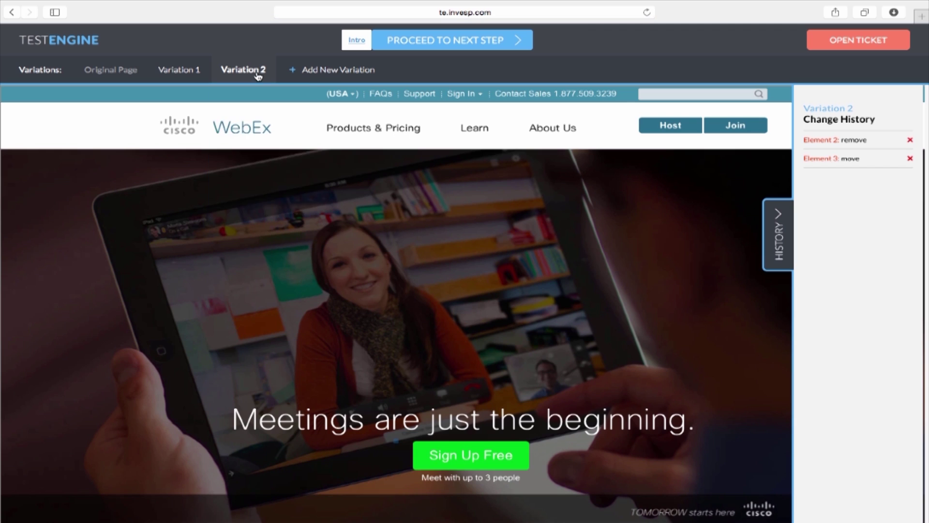
{"action": "left_click", "coordinate": [437, 45]}
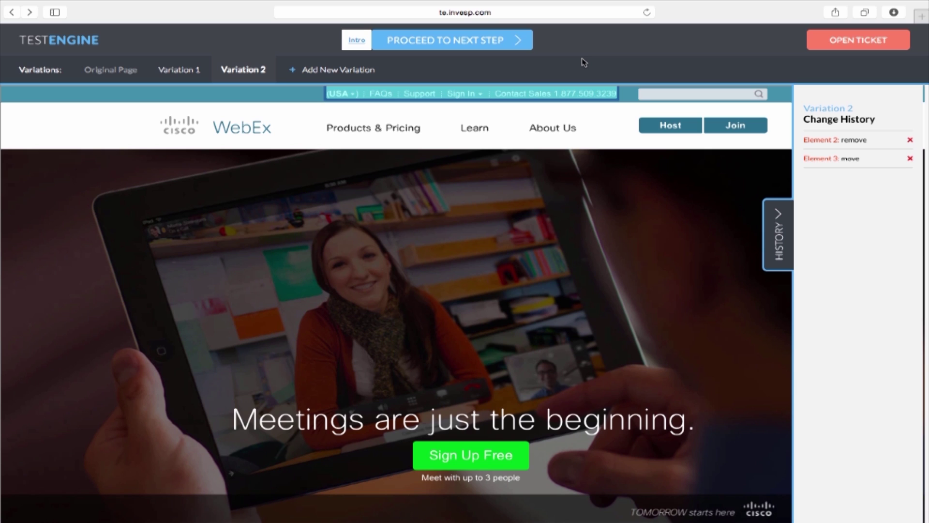
- Add a second goal and make Goal 1 the primary goal: a visit to the WebEx thank-you page URL
{"action": "left_click", "coordinate": [477, 48]}
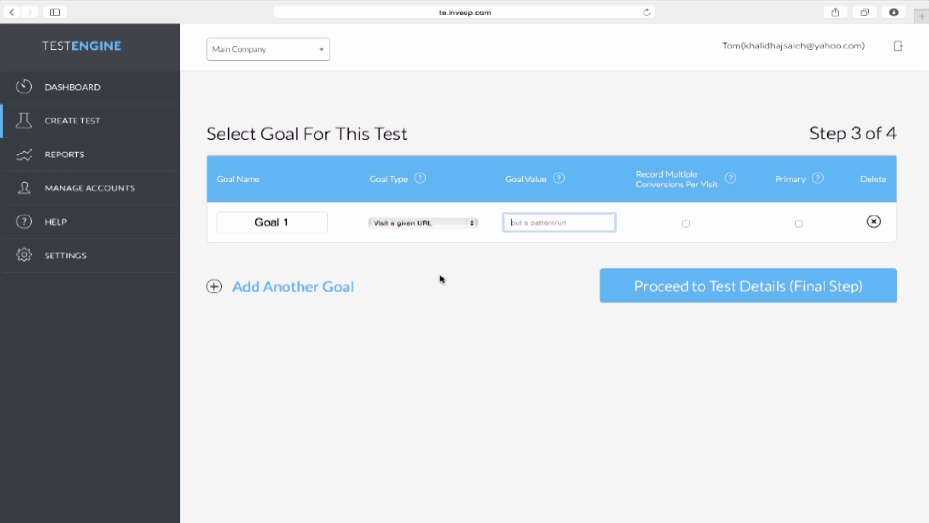
{"action": "left_click", "coordinate": [342, 290]}
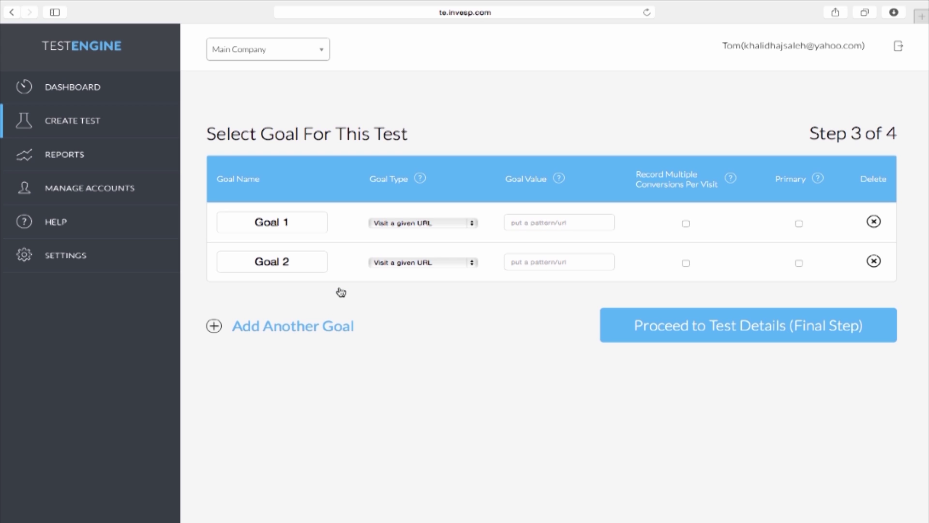
{"action": "left_click", "coordinate": [463, 227]}
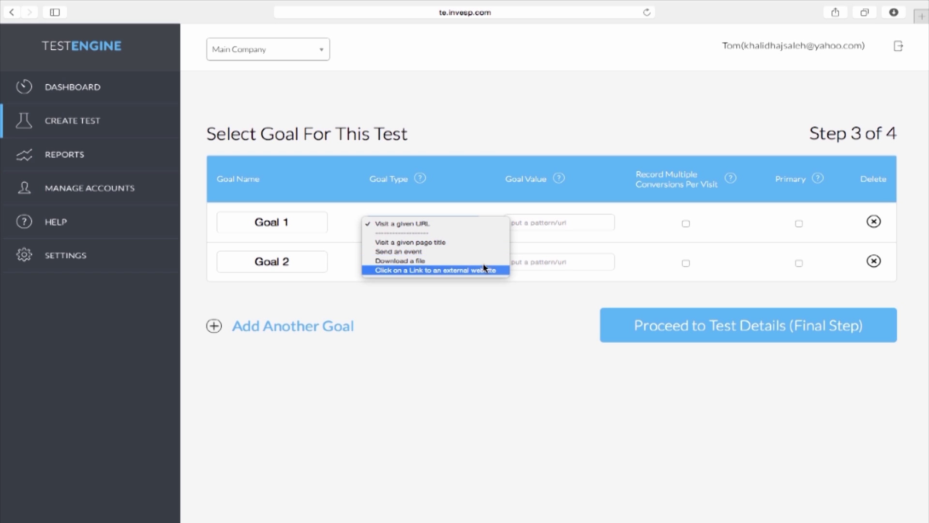
{"action": "left_click", "coordinate": [481, 226]}
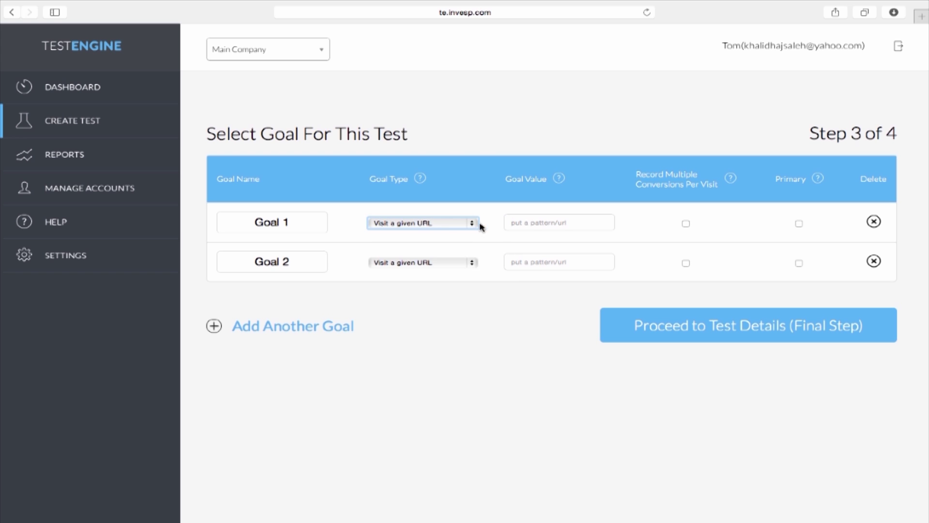
{"action": "left_click", "coordinate": [531, 221]}
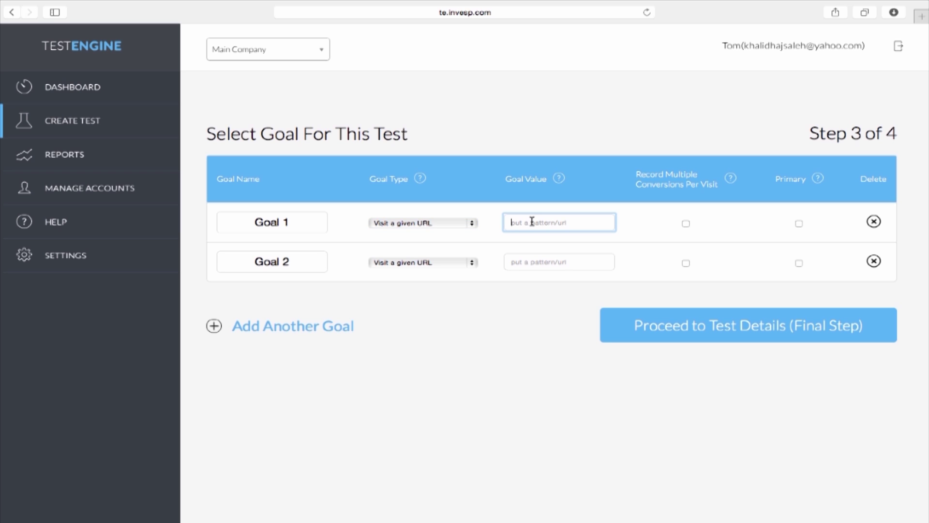
{"action": "key", "text": "super+v"}
{"action": "left_click", "coordinate": [801, 226]}
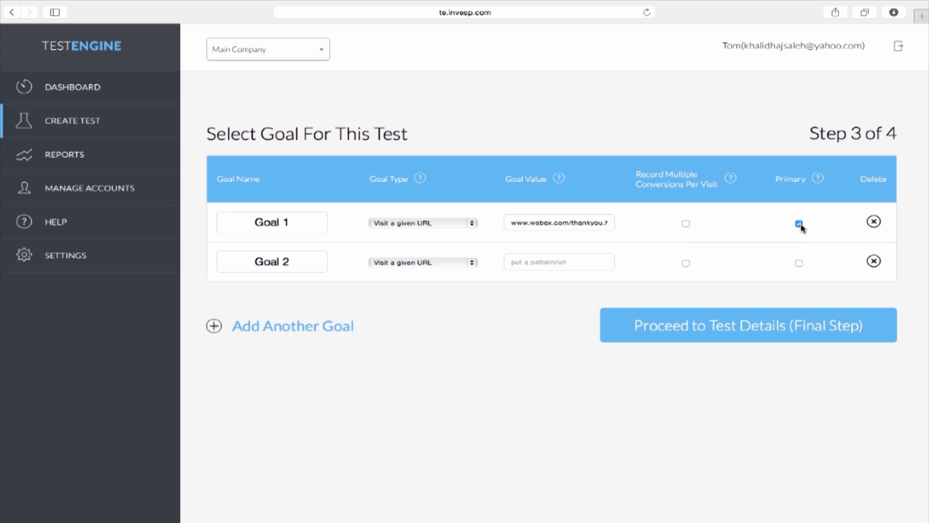
- Go to the final Test Details step and review the install code
{"action": "left_click", "coordinate": [773, 337]}
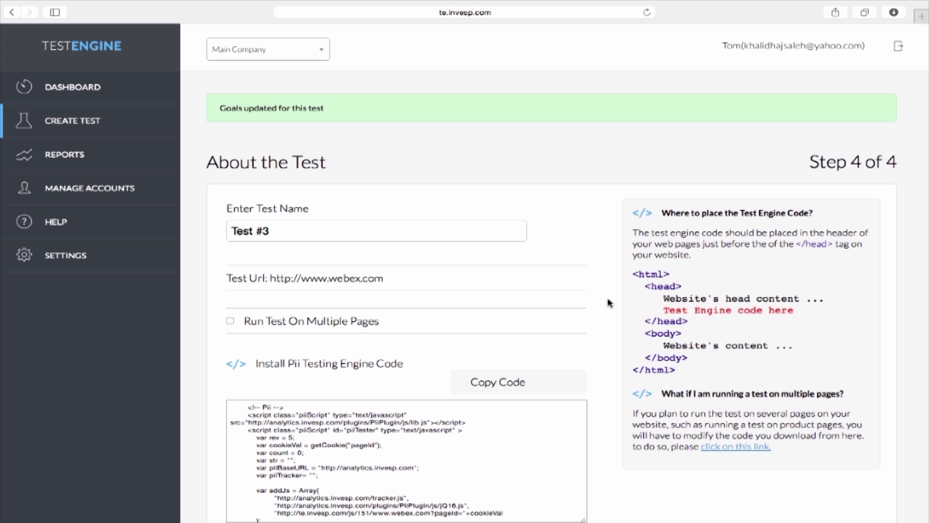
{"action": "scroll", "coordinate": [608, 297], "scroll_direction": "down", "scroll_amount": 1}
{"action": "scroll", "coordinate": [608, 297], "scroll_direction": "down", "scroll_amount": 1}
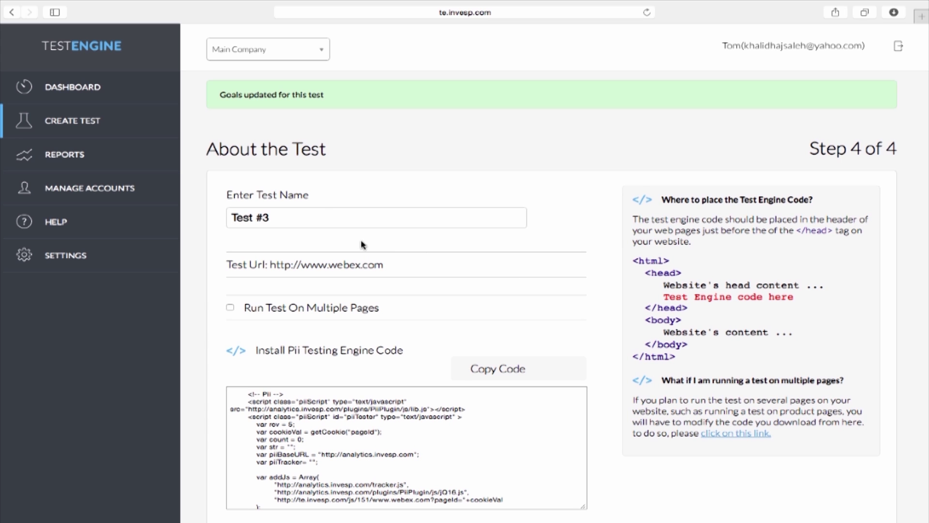
{"action": "scroll", "coordinate": [388, 263], "scroll_direction": "down", "scroll_amount": 2}
{"action": "scroll", "coordinate": [390, 263], "scroll_direction": "down", "scroll_amount": 2}
{"action": "scroll", "coordinate": [390, 271], "scroll_direction": "down", "scroll_amount": 4}
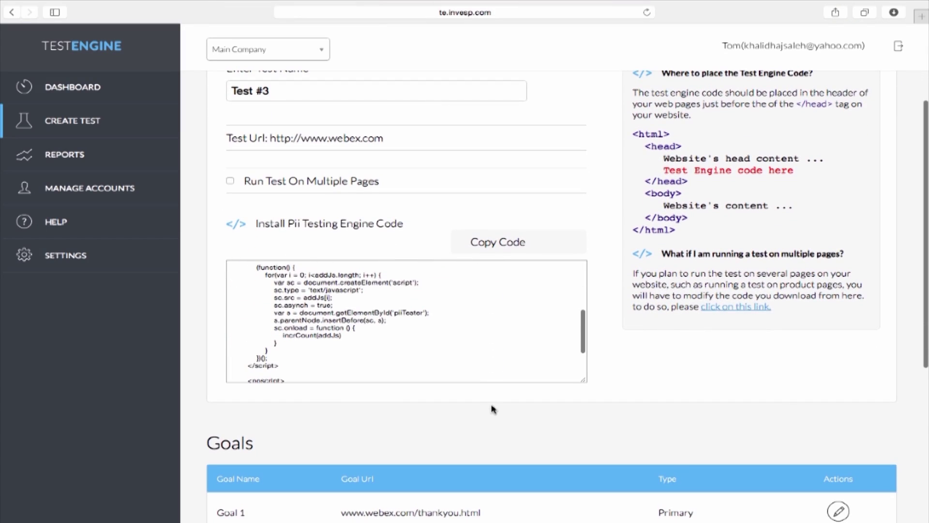
{"action": "scroll", "coordinate": [492, 409], "scroll_direction": "down", "scroll_amount": 5}
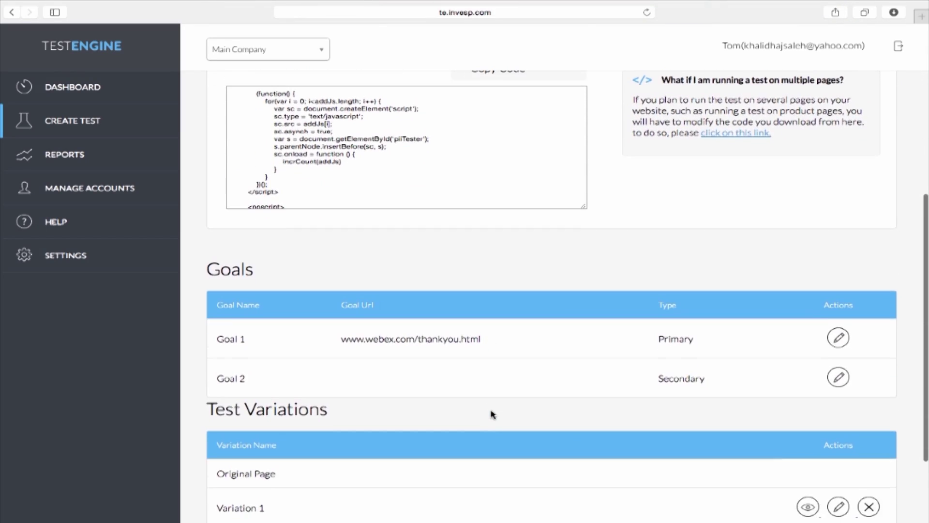
{"action": "scroll", "coordinate": [493, 414], "scroll_direction": "up", "scroll_amount": 3}
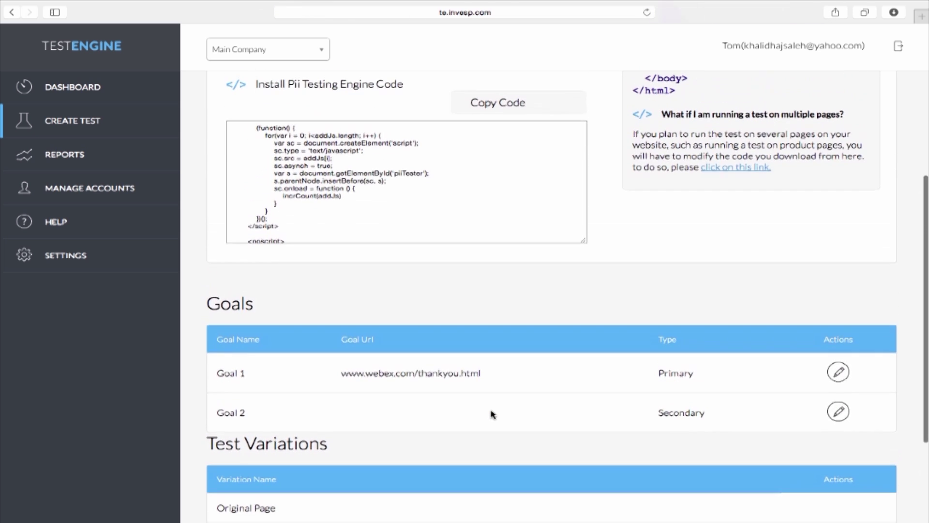
{"action": "scroll", "coordinate": [493, 414], "scroll_direction": "up", "scroll_amount": 3}
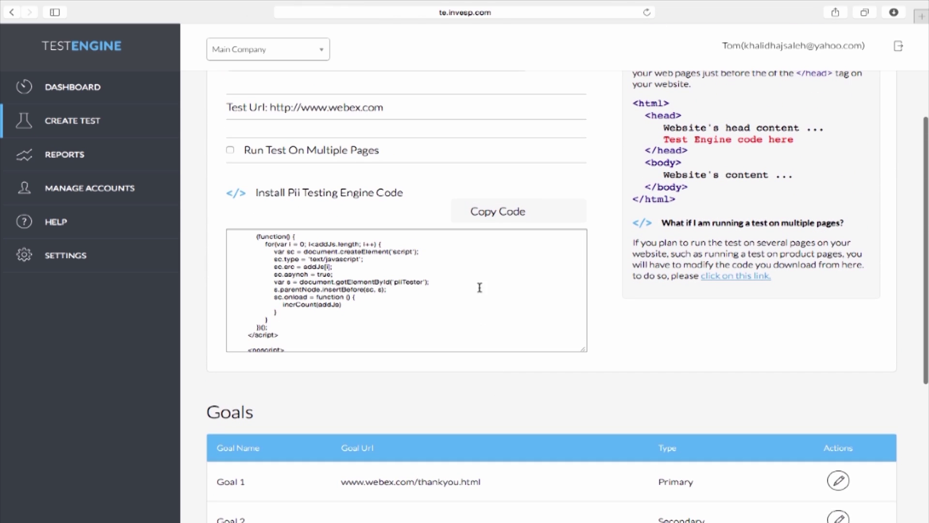
{"action": "scroll", "coordinate": [461, 331], "scroll_direction": "up", "scroll_amount": 4}
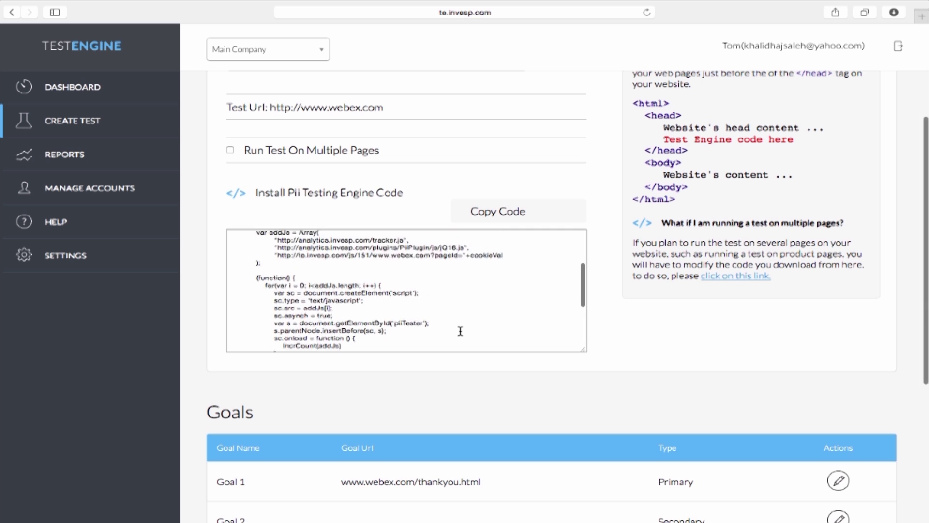
{"action": "scroll", "coordinate": [460, 331], "scroll_direction": "up", "scroll_amount": 4}
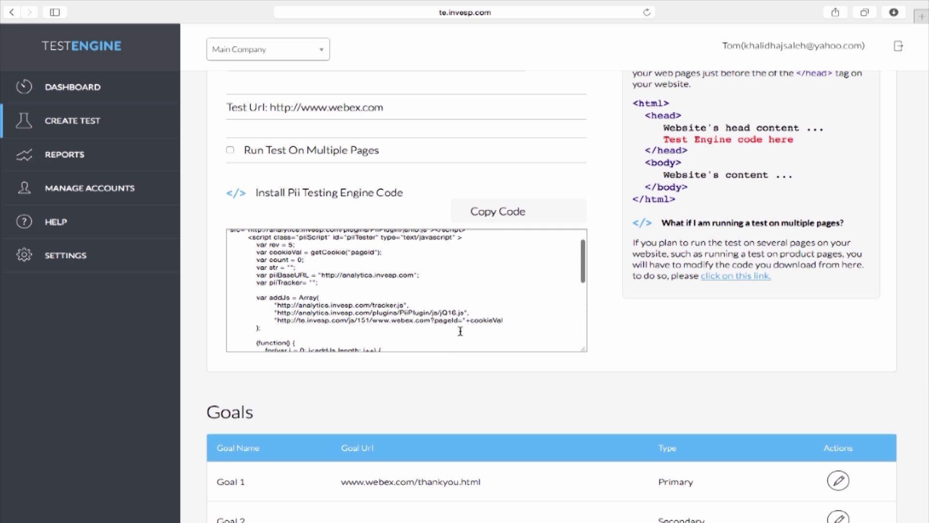
{"action": "scroll", "coordinate": [611, 260], "scroll_direction": "up", "scroll_amount": 3}
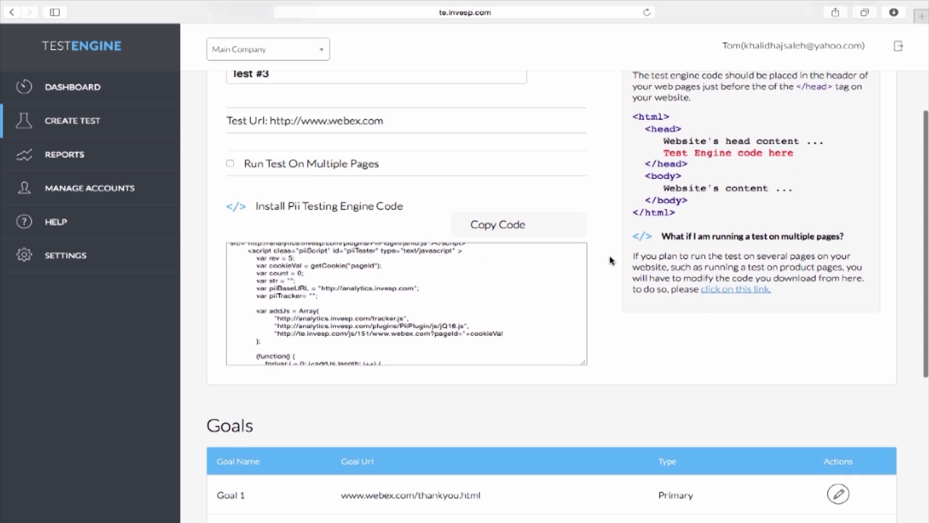
{"action": "scroll", "coordinate": [611, 260], "scroll_direction": "up", "scroll_amount": 1}
- Rename the test from 'Test #3' to 'Increase Signups'
{"action": "left_click", "coordinate": [312, 187]}
{"action": "triple_click", "coordinate": [312, 188]}
{"action": "type", "text": "Increase Signup"}
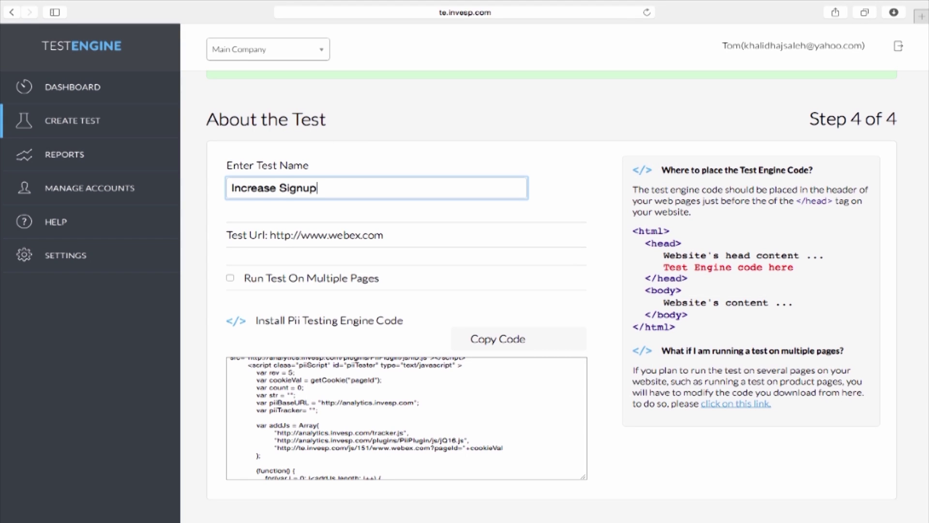
{"action": "type", "text": "s"}
{"action": "scroll", "coordinate": [517, 242], "scroll_direction": "down", "scroll_amount": 10}
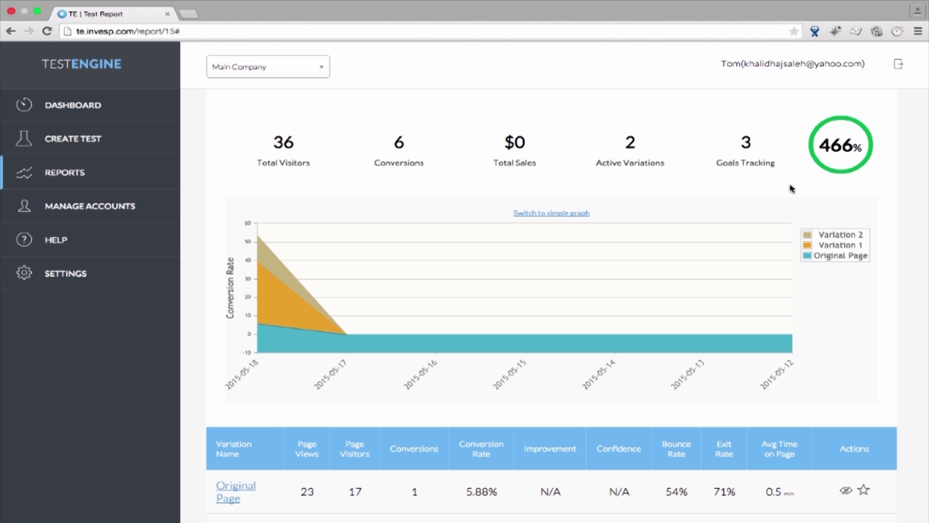
- Scroll the report down to the Original Page, Variation 1 and Variation 2 result rows
{"action": "scroll", "coordinate": [792, 189], "scroll_direction": "down", "scroll_amount": 3}
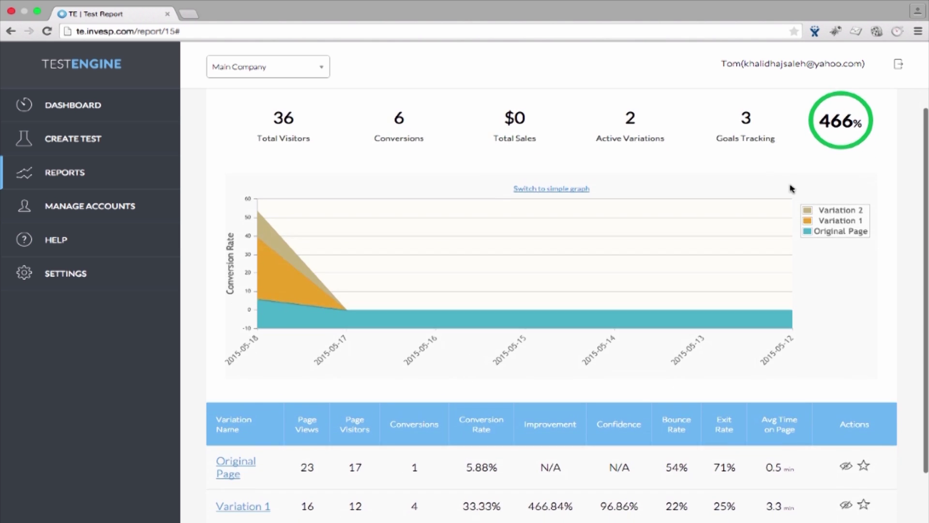
{"action": "scroll", "coordinate": [792, 188], "scroll_direction": "down", "scroll_amount": 4}
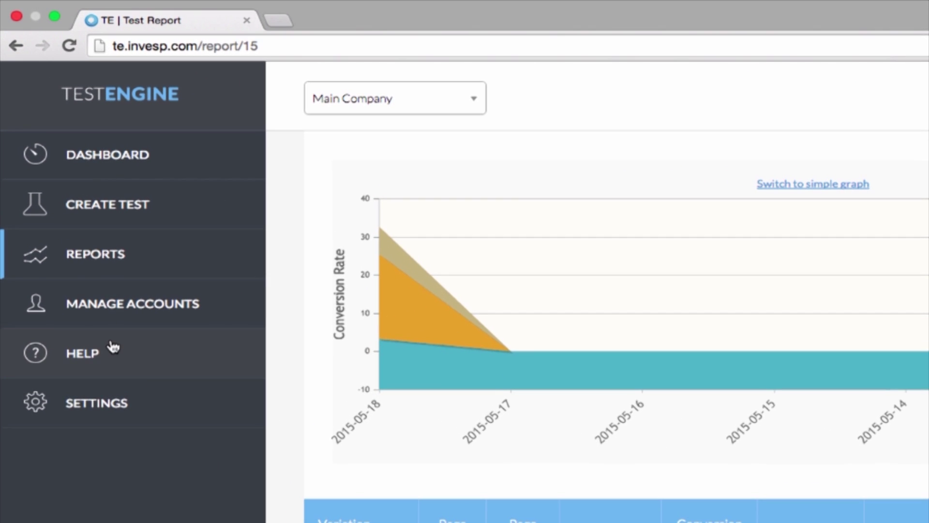
{"action": "left_click", "coordinate": [94, 356]}
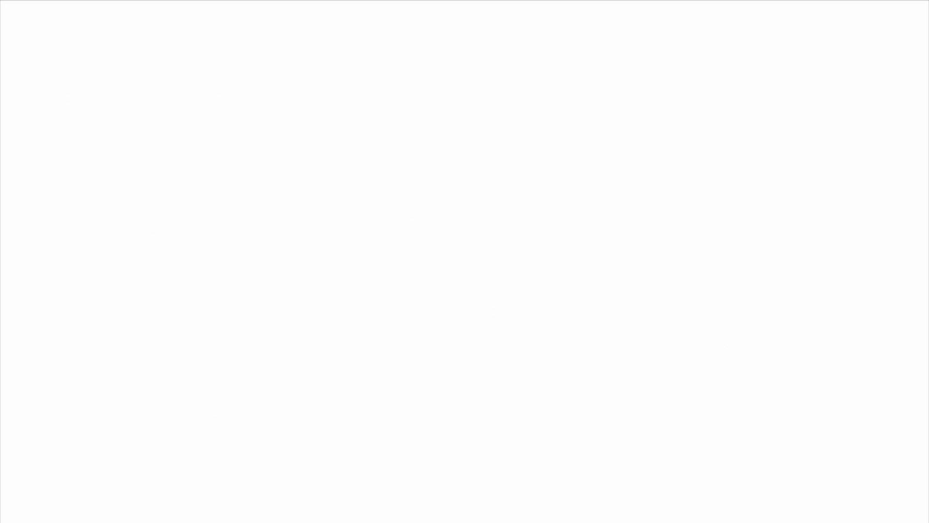
{"action": "type", "text": "www.y"}
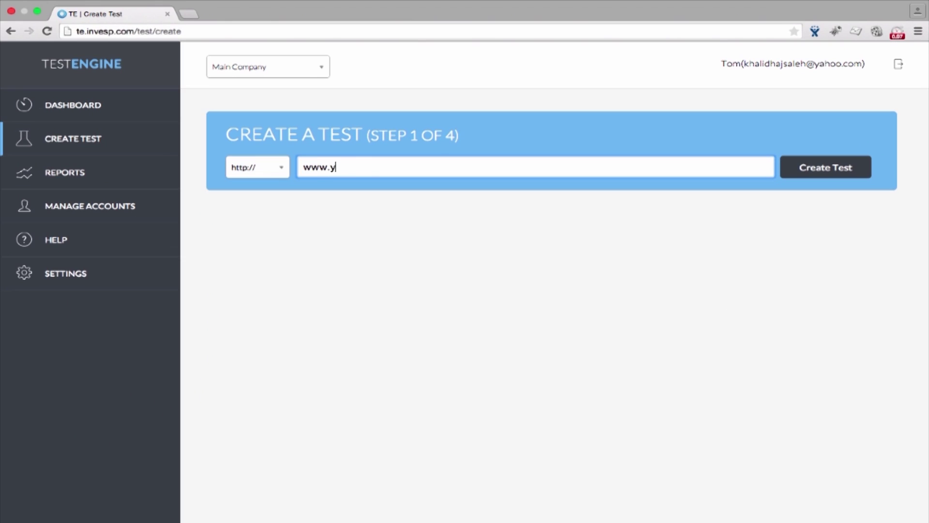
{"action": "type", "text": "ourwebsite.com"}
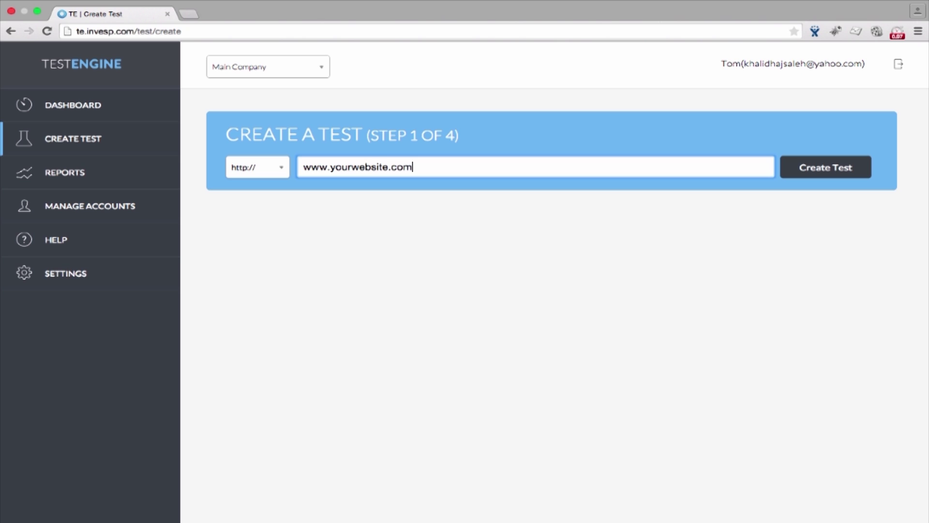